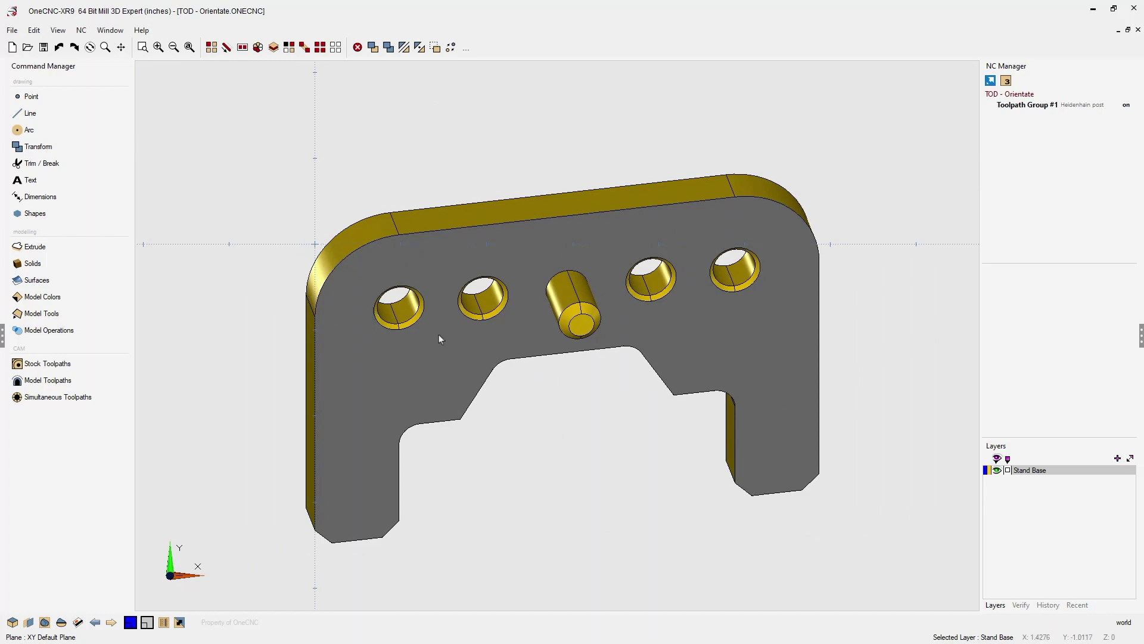
# - Inspect the misaligned part in Front and Left views, then orbit to its face with holes
pyautogui.rightClick(533, 429)
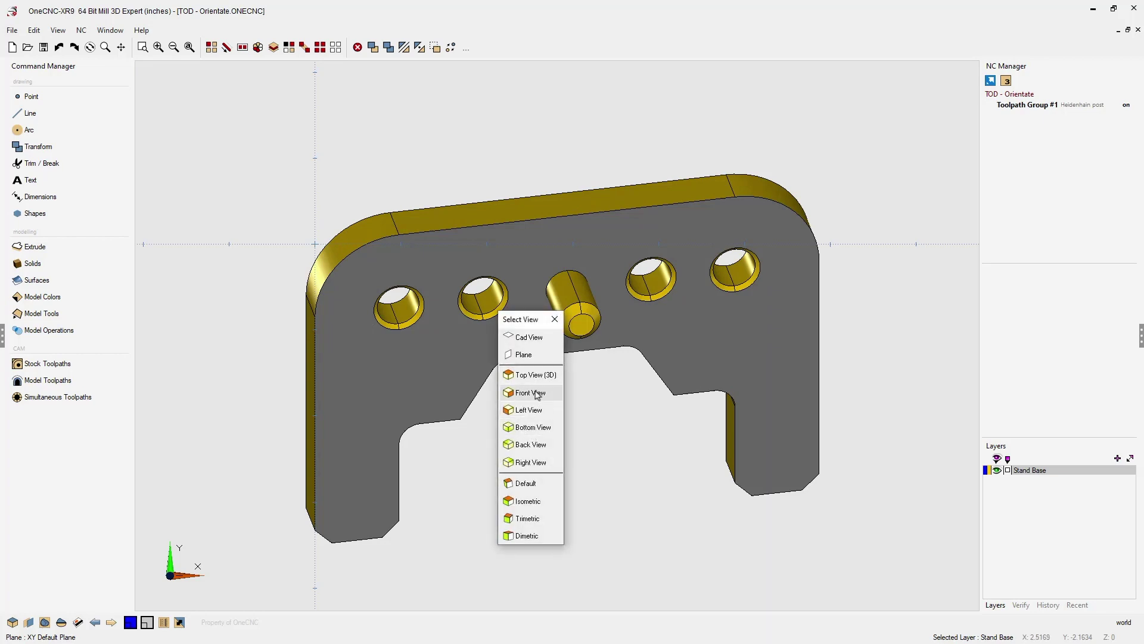
pyautogui.click(537, 393)
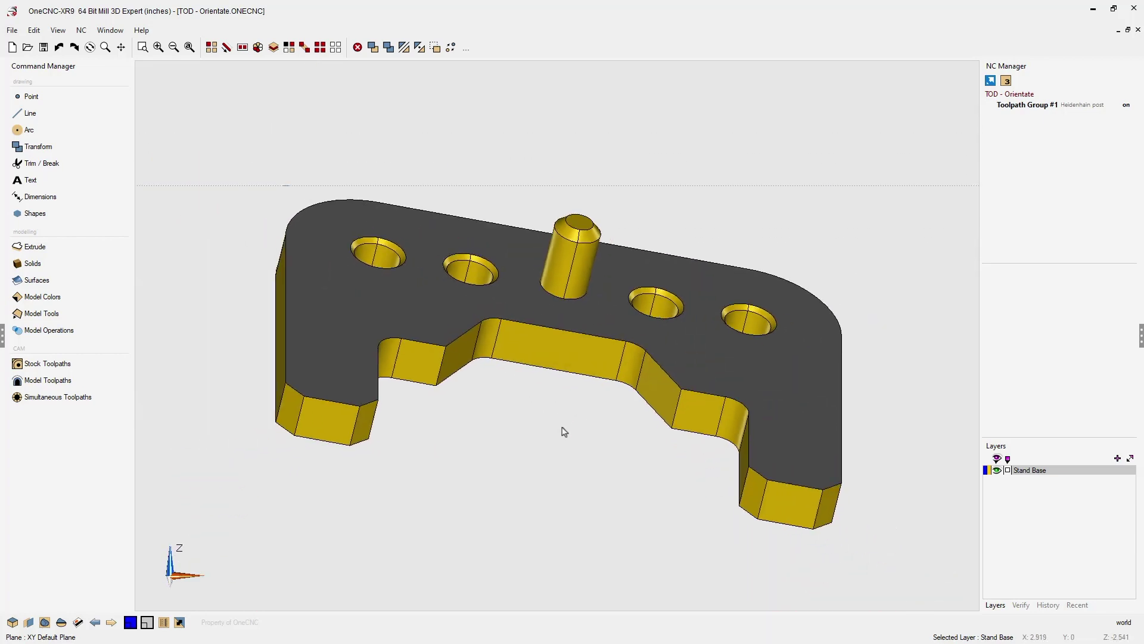
pyautogui.rightClick(563, 432)
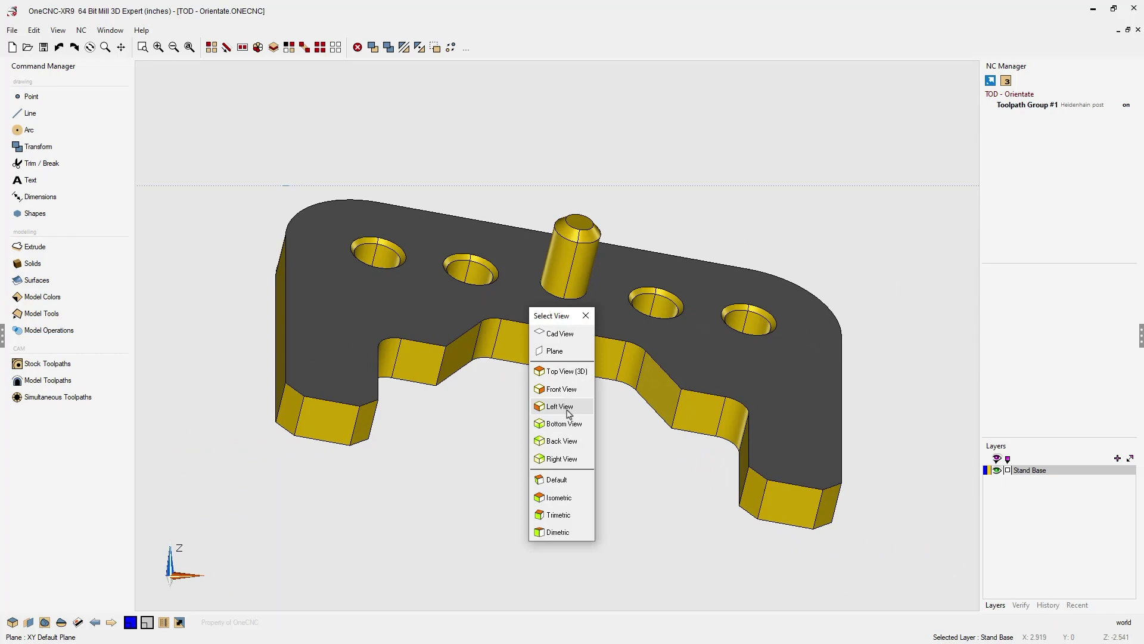
pyautogui.click(565, 417)
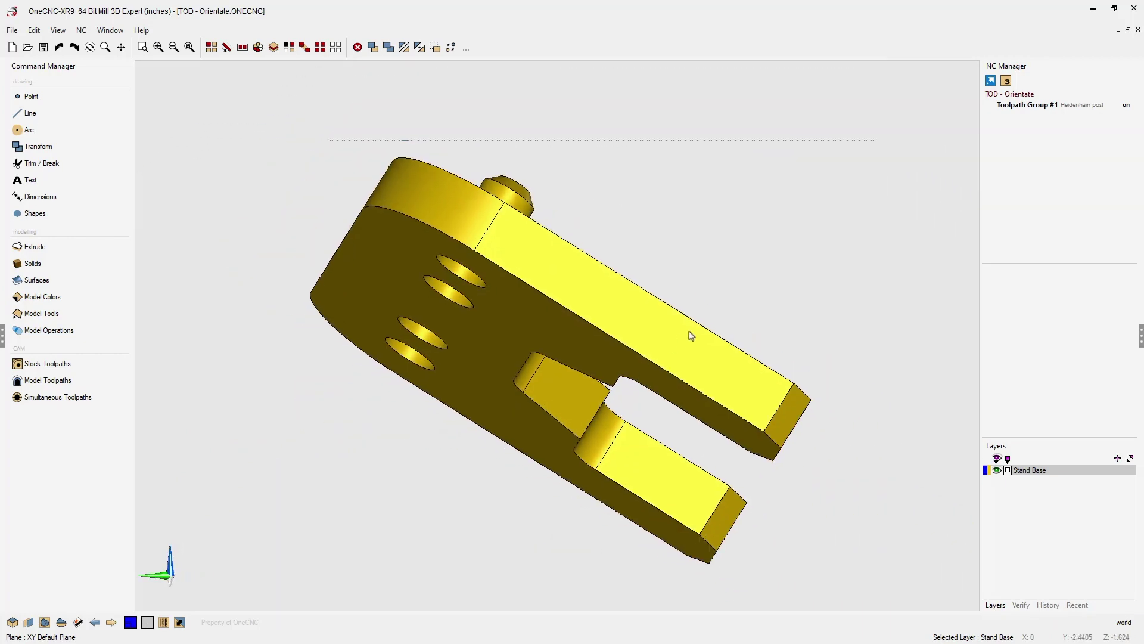
pyautogui.moveTo(742, 327)
pyautogui.mouseDown(button='middle')
pyautogui.moveTo(614, 353)
pyautogui.moveTo(566, 353)
pyautogui.moveTo(652, 340)
pyautogui.moveTo(548, 347)
pyautogui.mouseUp(button='middle')
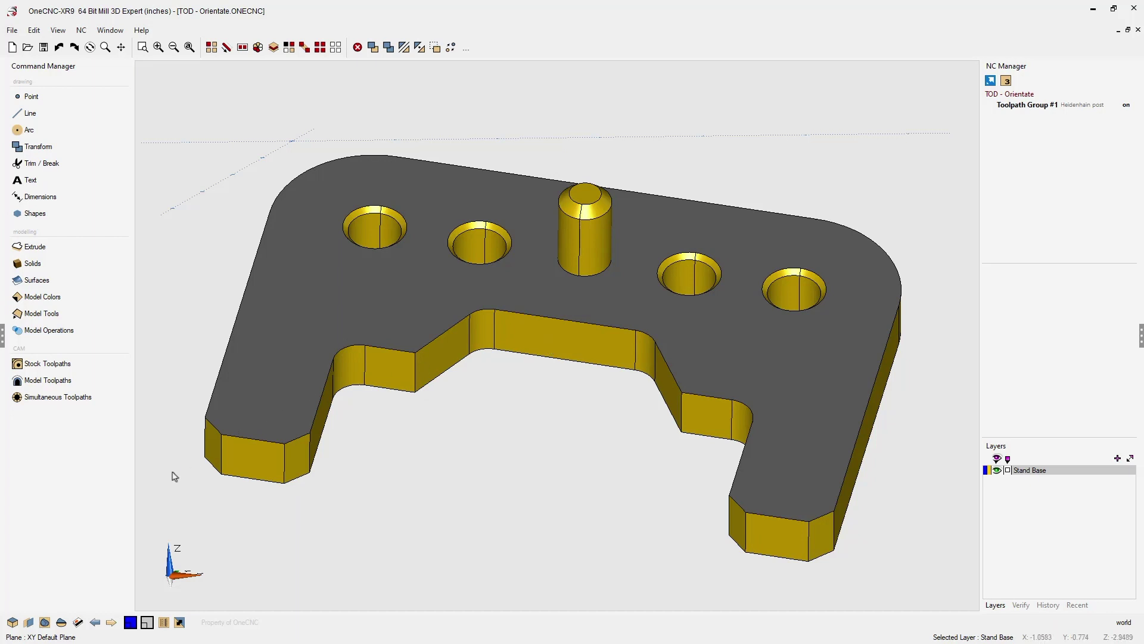
# - From the moved-aside Planes list, start a plane from points, picking the lower-left origin and lower-right X corner
pyautogui.click(29, 623)
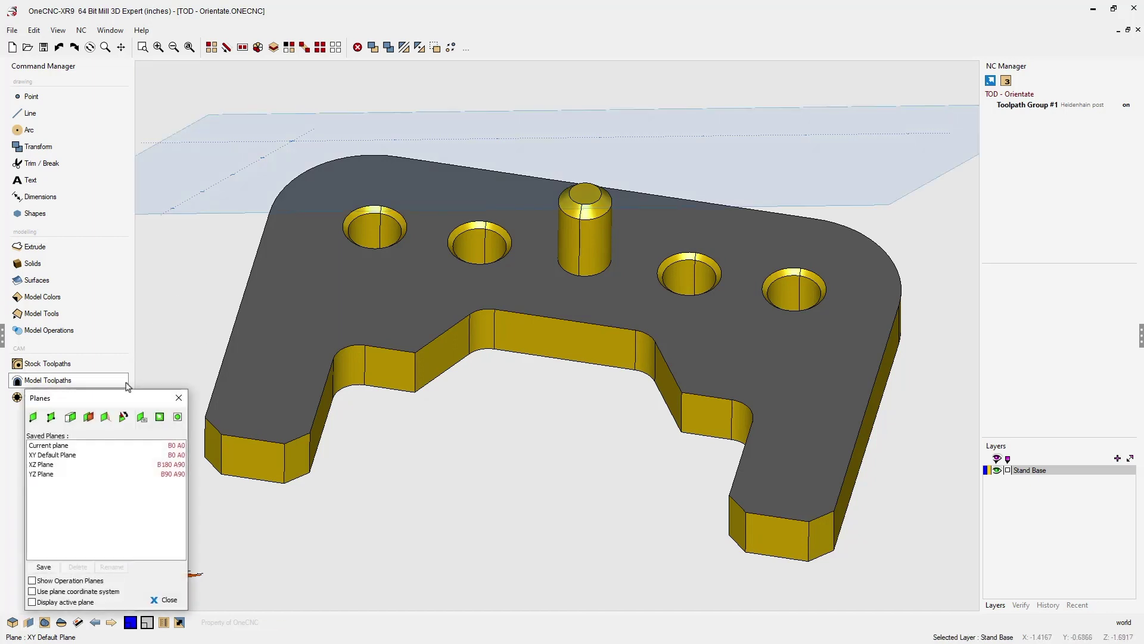
pyautogui.moveTo(116, 395); pyautogui.dragTo(240, 71)
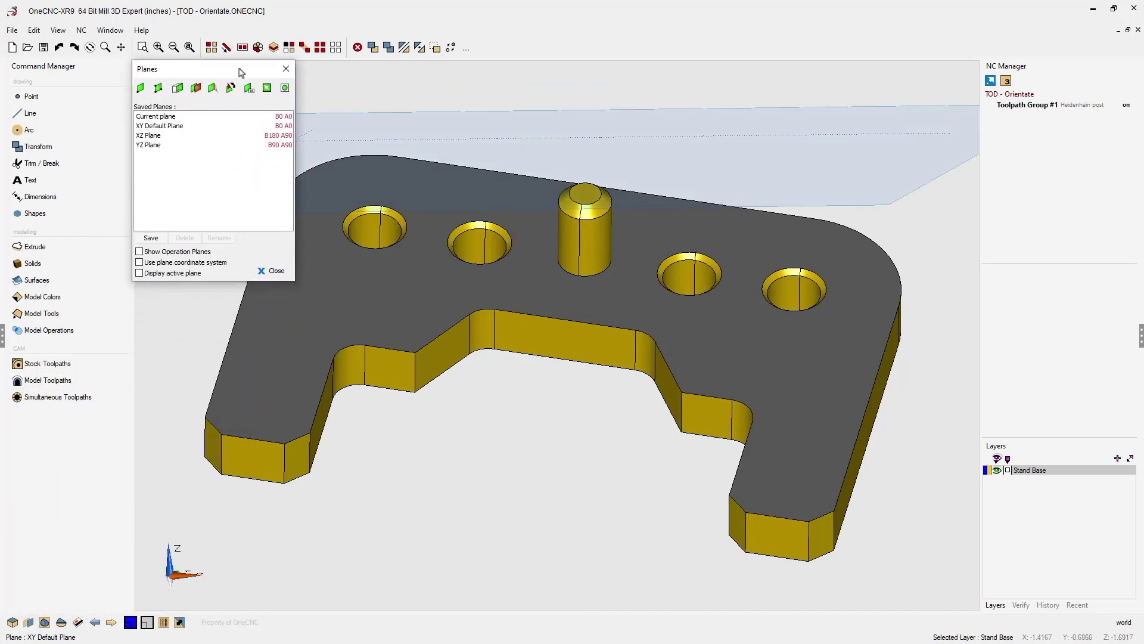
pyautogui.click(159, 87)
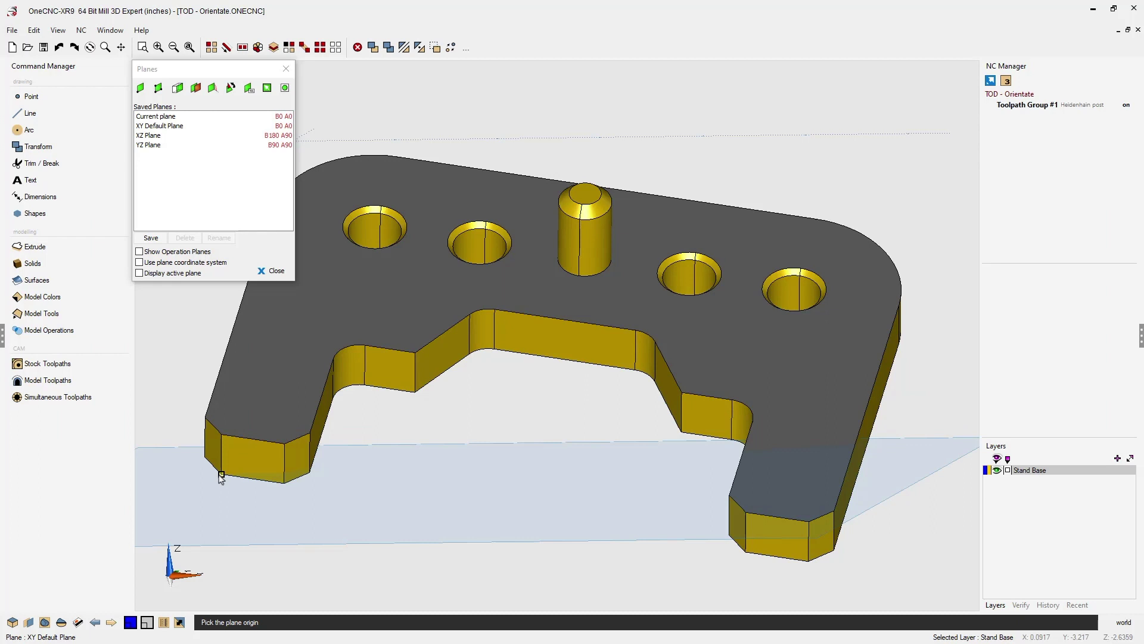
pyautogui.click(221, 477)
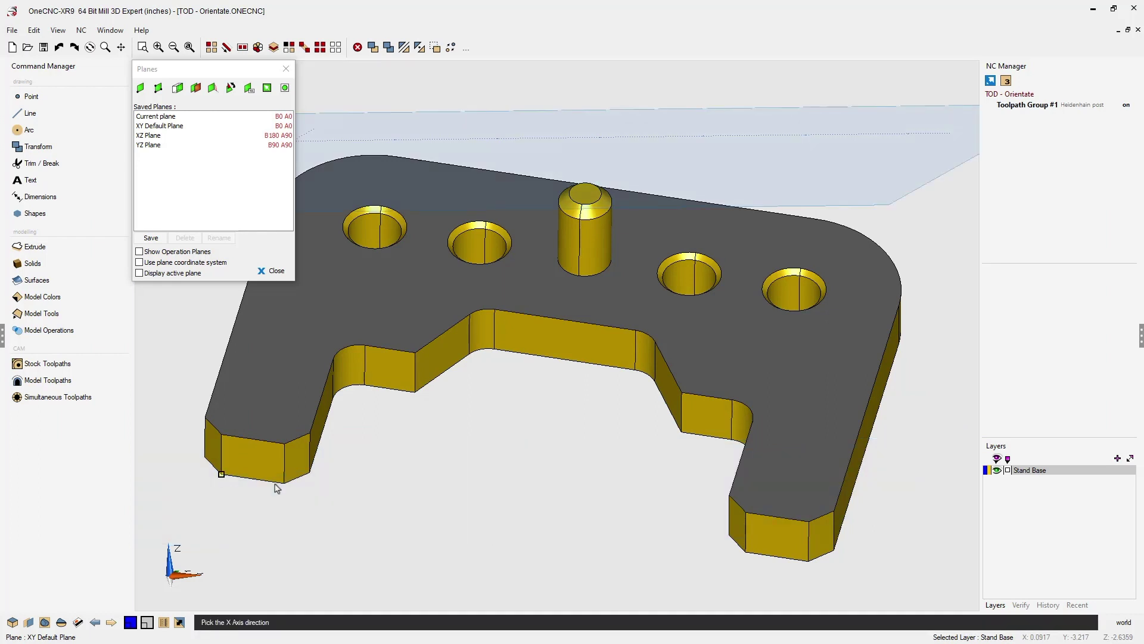
pyautogui.click(745, 554)
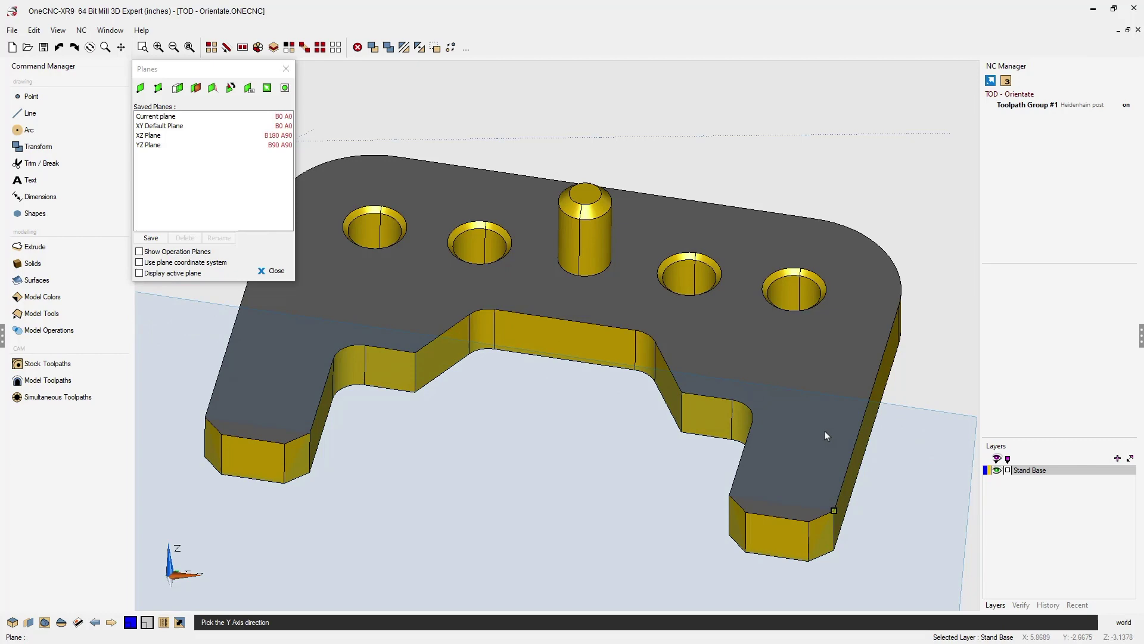
# - Orbit beneath the part, pick the third point for the Y direction, and check the new plane
pyautogui.moveTo(826, 431); pyautogui.dragTo(770, 442, button='middle')
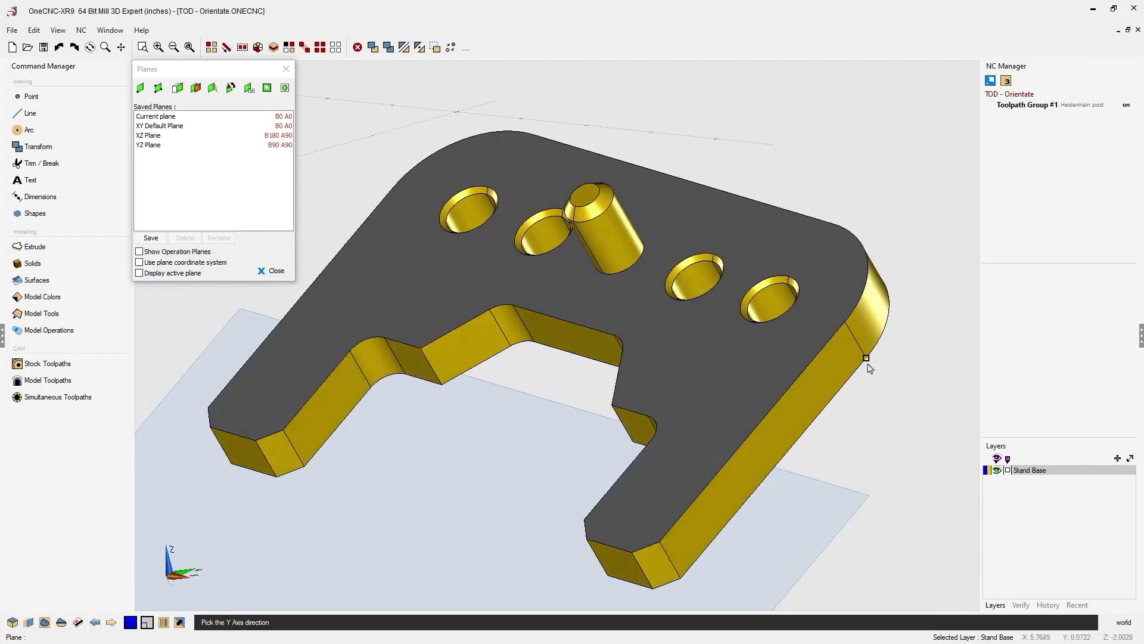
pyautogui.moveTo(805, 379)
pyautogui.mouseDown(button='middle')
pyautogui.moveTo(781, 394)
pyautogui.moveTo(908, 441)
pyautogui.mouseUp(button='middle')
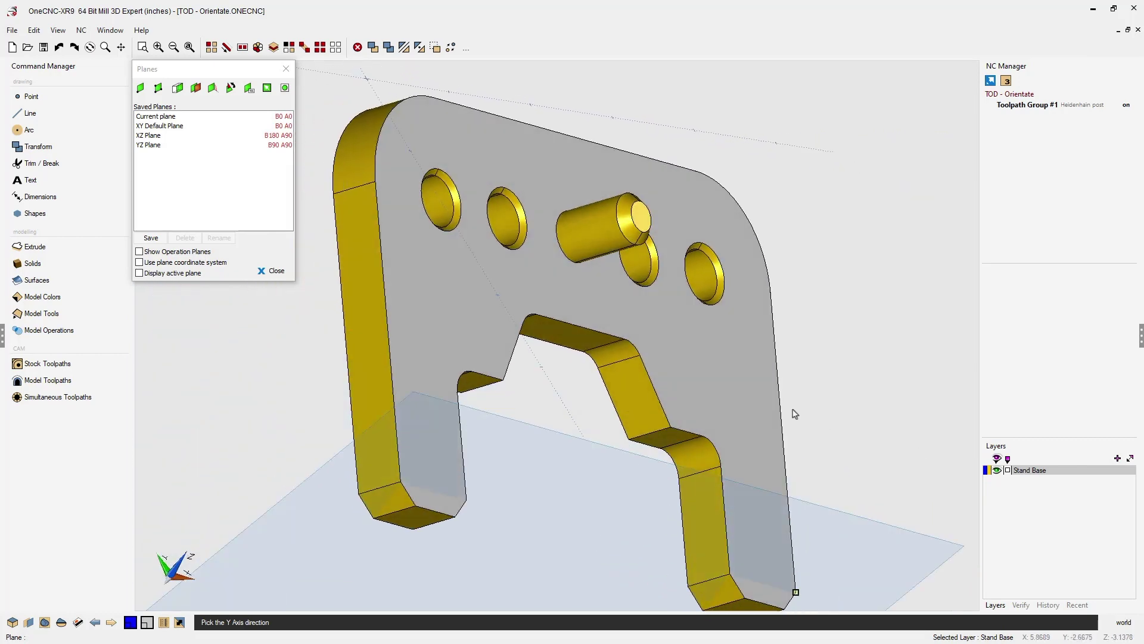
pyautogui.moveTo(338, 203); pyautogui.dragTo(393, 266, button='middle')
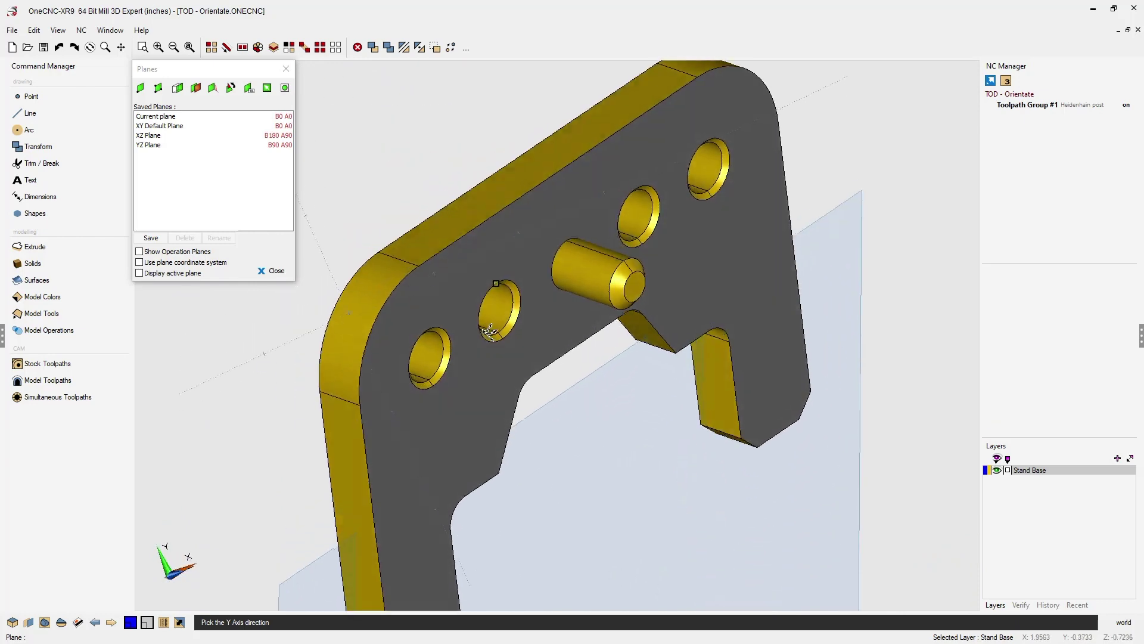
pyautogui.click(382, 260)
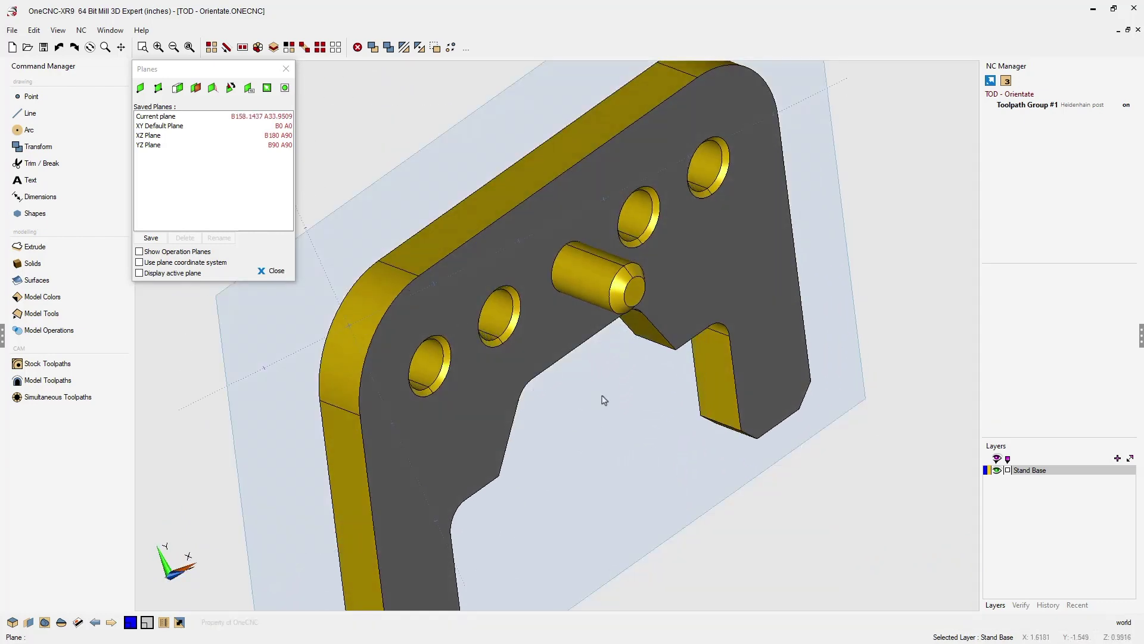
pyautogui.moveTo(600, 397)
pyautogui.mouseDown(button='middle')
pyautogui.moveTo(489, 270)
pyautogui.moveTo(549, 409)
pyautogui.moveTo(547, 369)
pyautogui.mouseUp(button='middle')
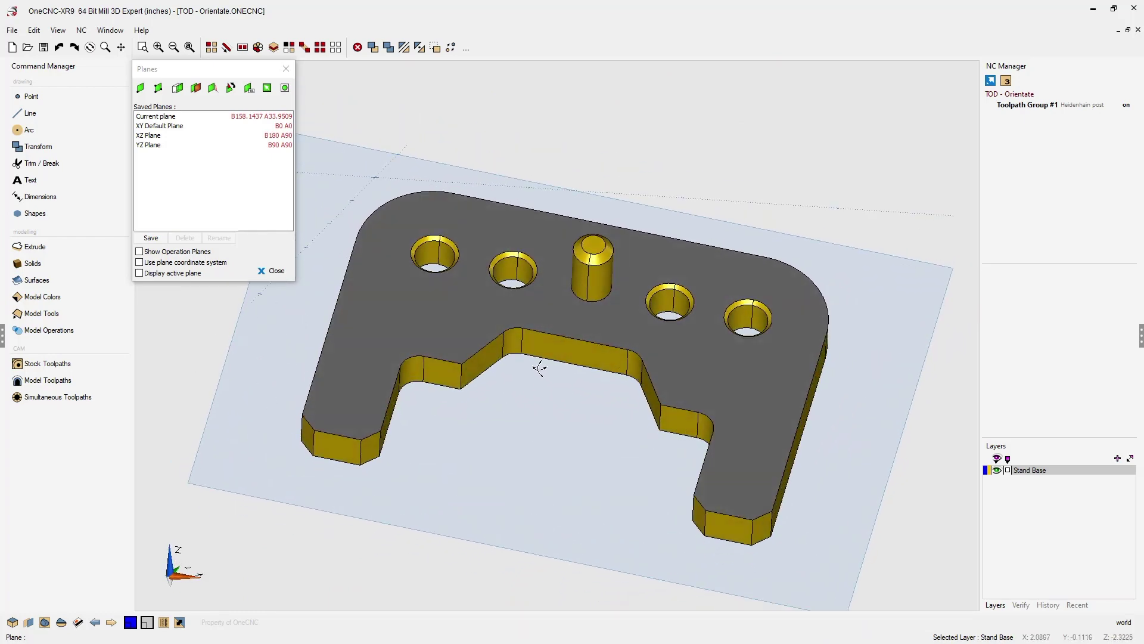
pyautogui.rightClick(574, 428)
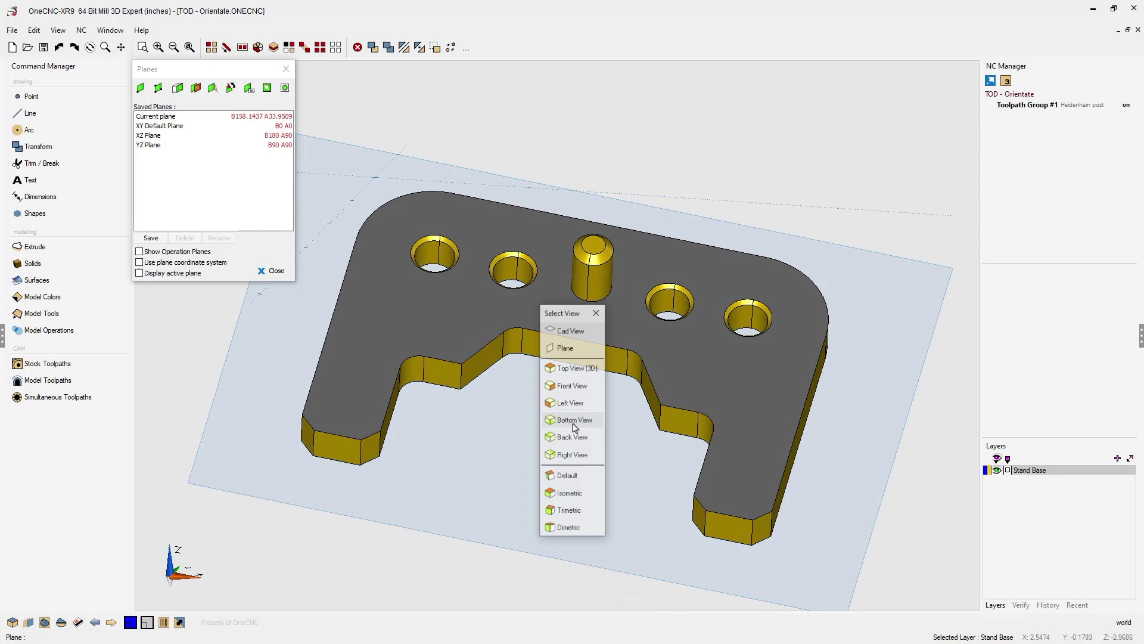
pyautogui.click(573, 357)
pyautogui.hotkey('ctrl', '1')
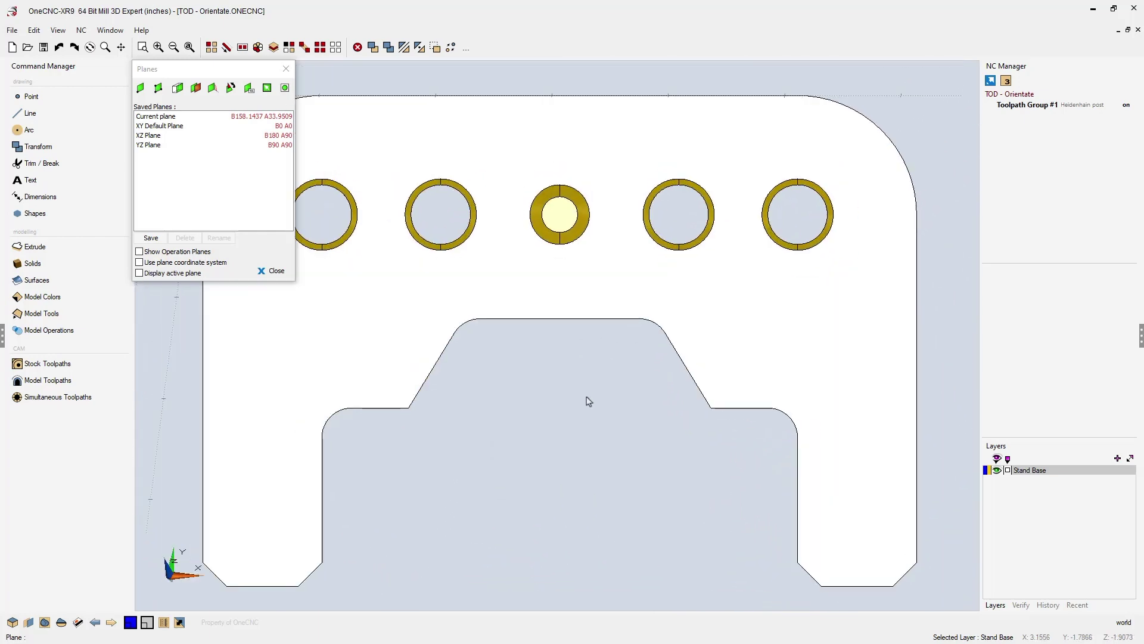
pyautogui.scroll(1, 547, 402)
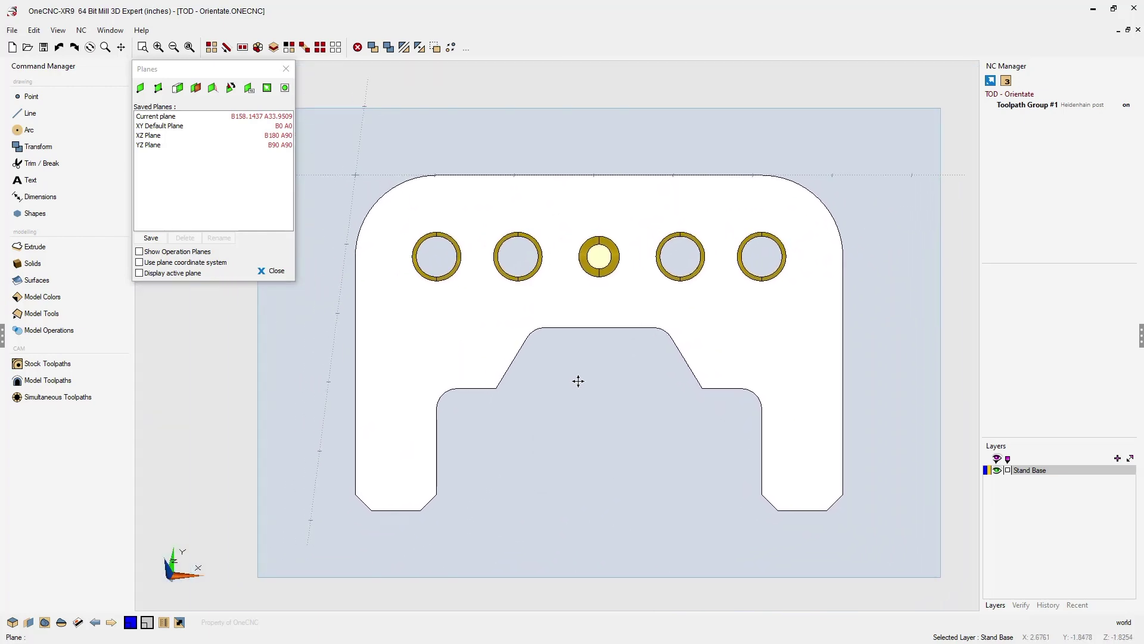
pyautogui.moveTo(603, 396); pyautogui.dragTo(612, 317, button='middle')
pyautogui.scroll(-1, 623, 318)
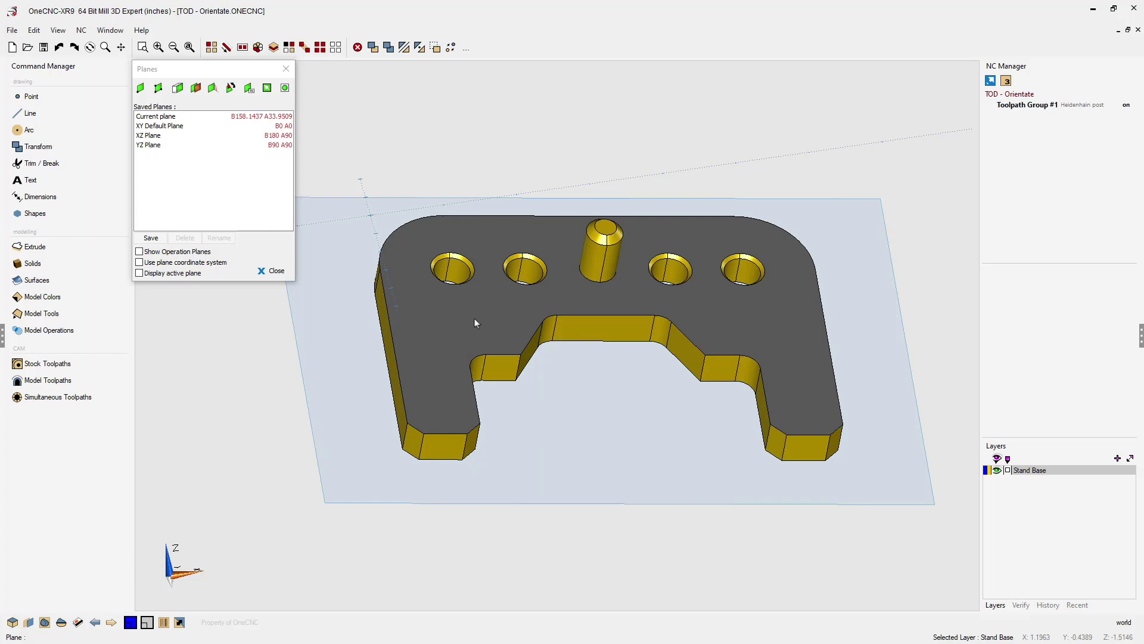
# - Select the whole stand base with Ctrl+A and apply Move selection FROM plane
pyautogui.hotkey('ctrl', 'a')
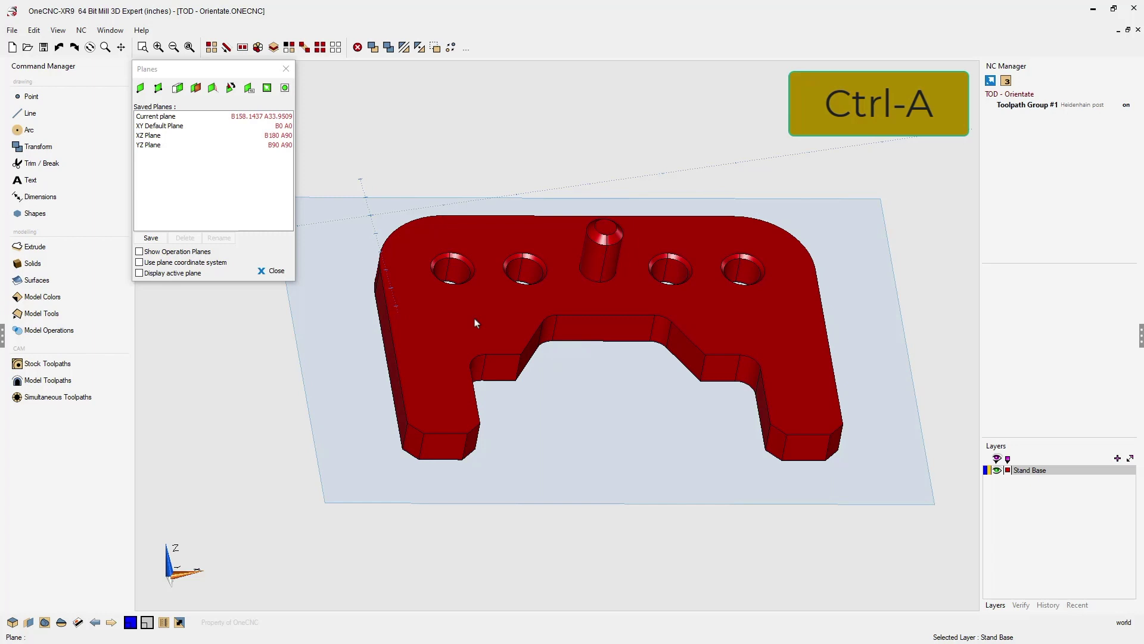
pyautogui.click(35, 30)
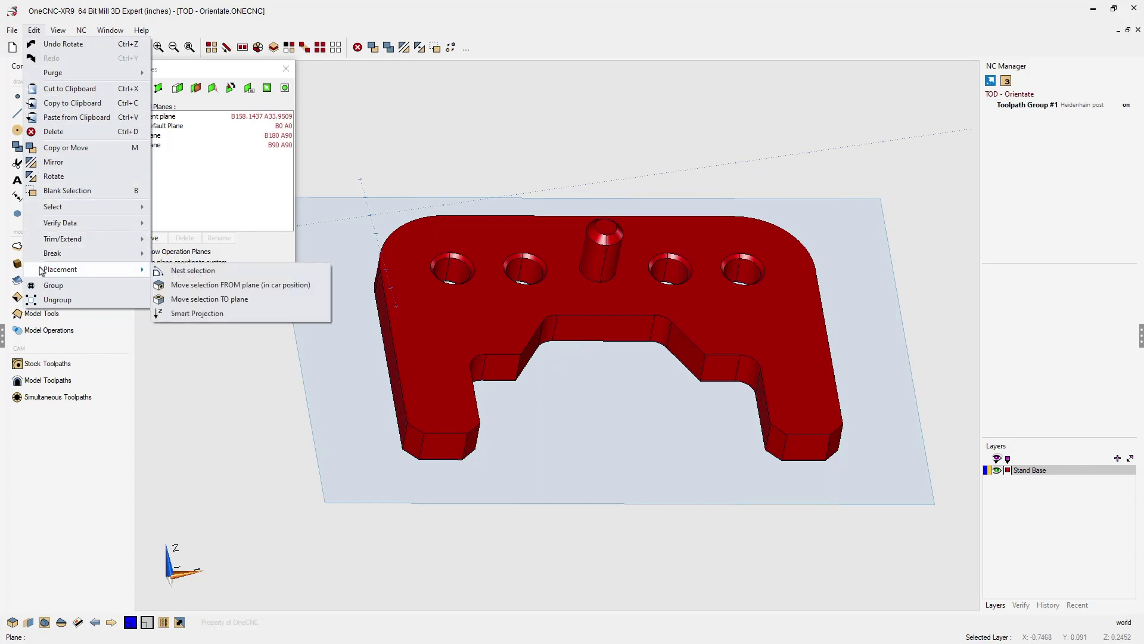
pyautogui.moveTo(60, 269)
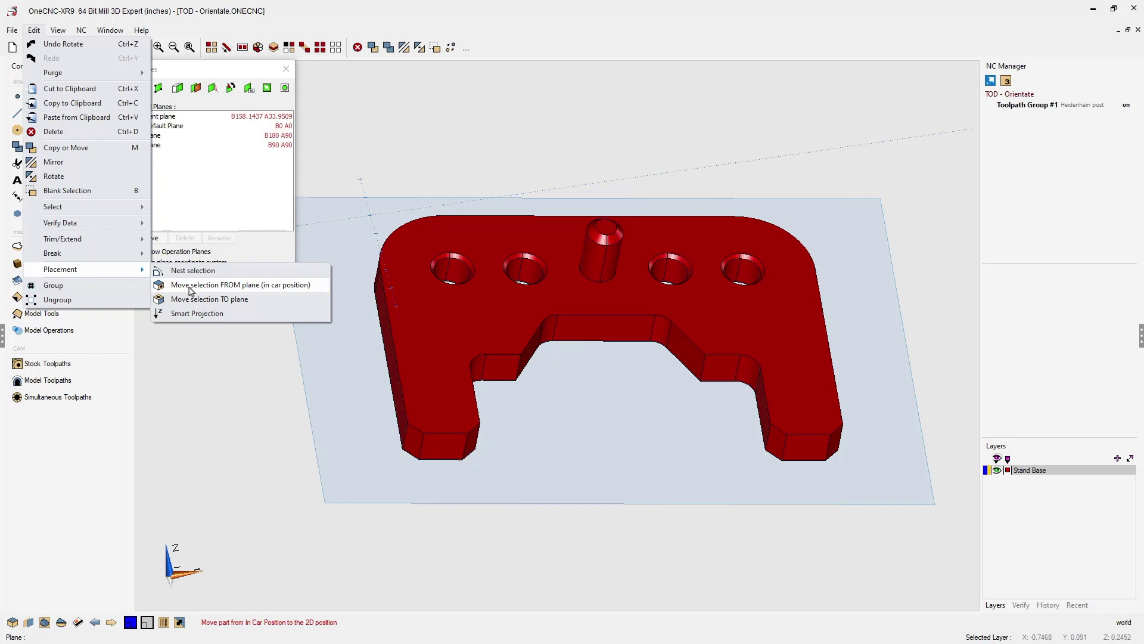
pyautogui.click(191, 288)
pyautogui.moveTo(477, 474); pyautogui.dragTo(524, 450, button='middle')
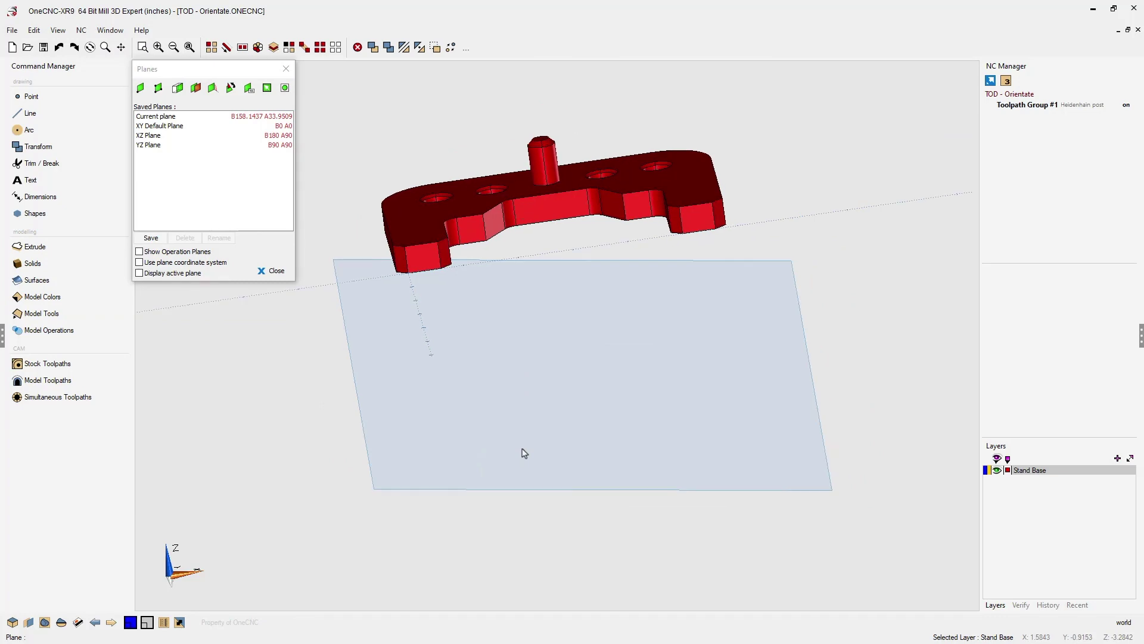
# - In top view, deselect the part, activate XY Default Plane, and close the Planes list
pyautogui.press('F1')
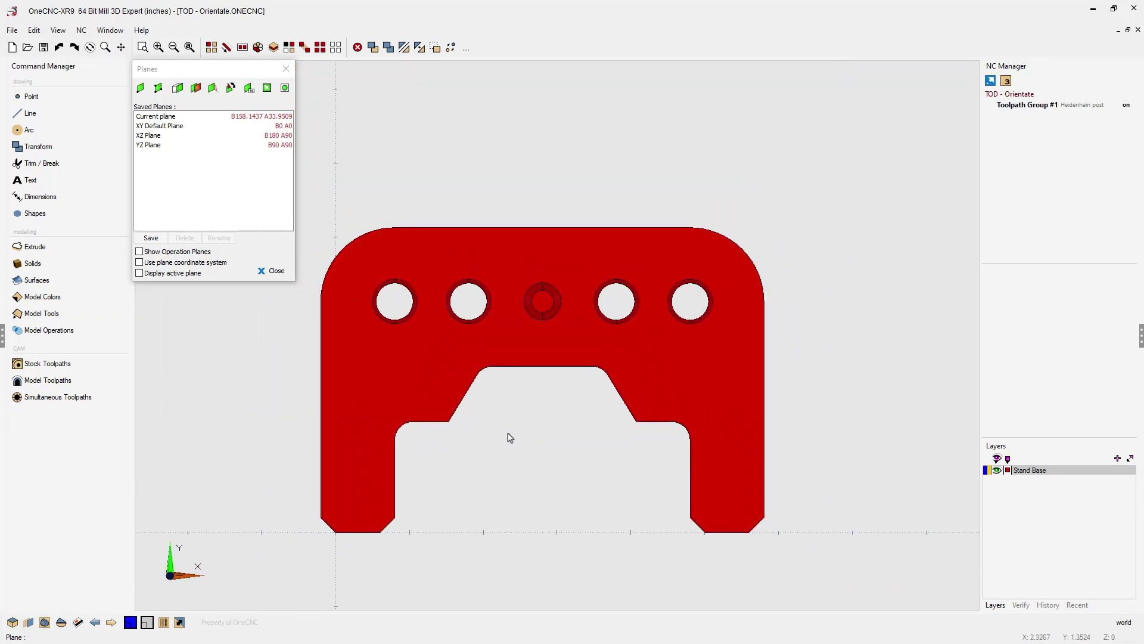
pyautogui.moveTo(510, 438); pyautogui.dragTo(597, 354, button='middle')
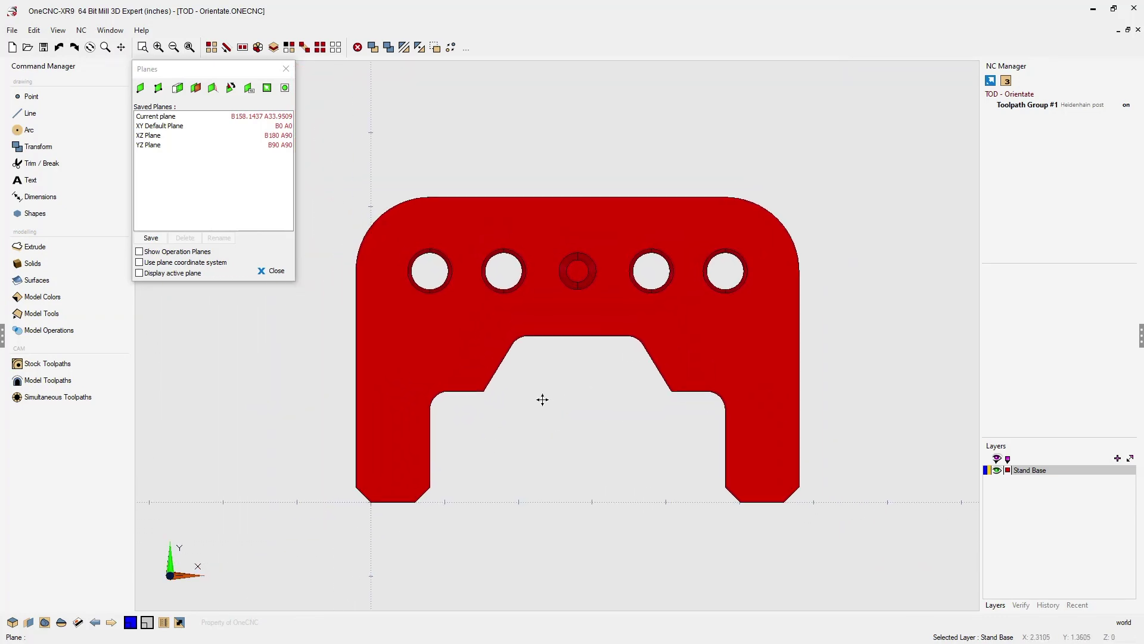
pyautogui.click(564, 399)
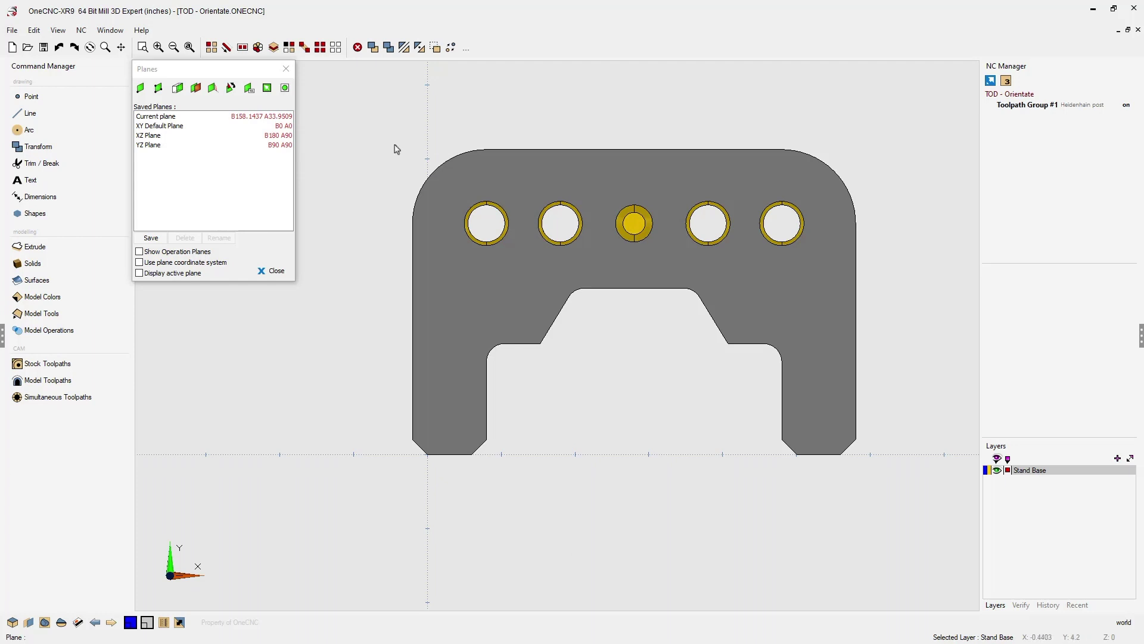
pyautogui.doubleClick(160, 127)
pyautogui.click(285, 69)
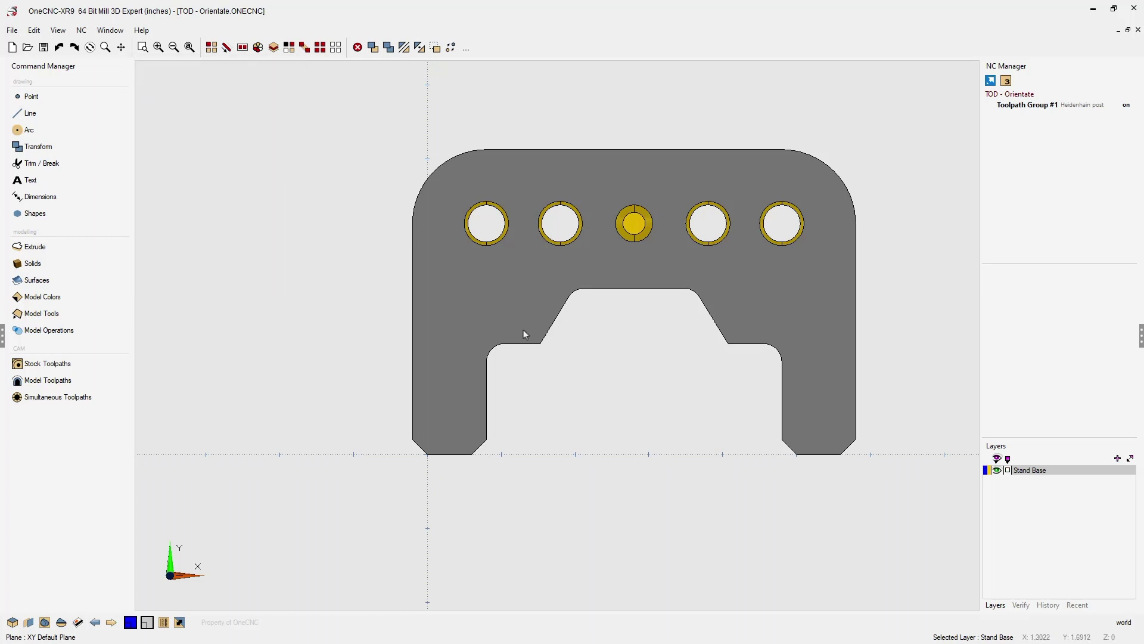
pyautogui.moveTo(525, 332)
pyautogui.mouseDown(button='middle')
pyautogui.moveTo(516, 366)
pyautogui.moveTo(552, 314)
pyautogui.moveTo(565, 331)
pyautogui.mouseUp(button='middle')
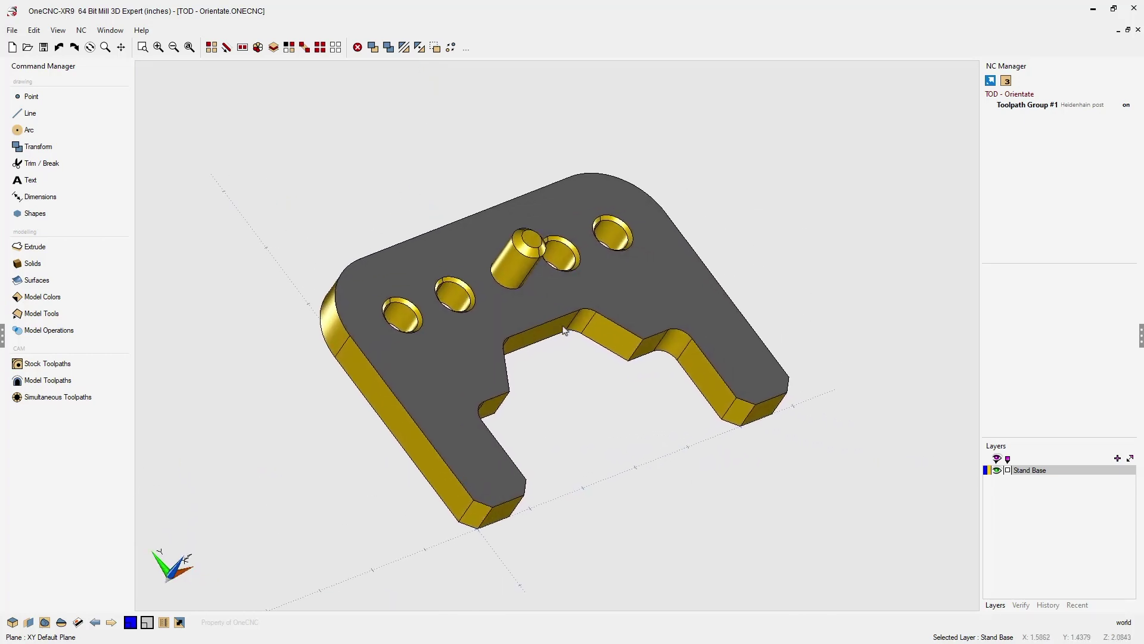